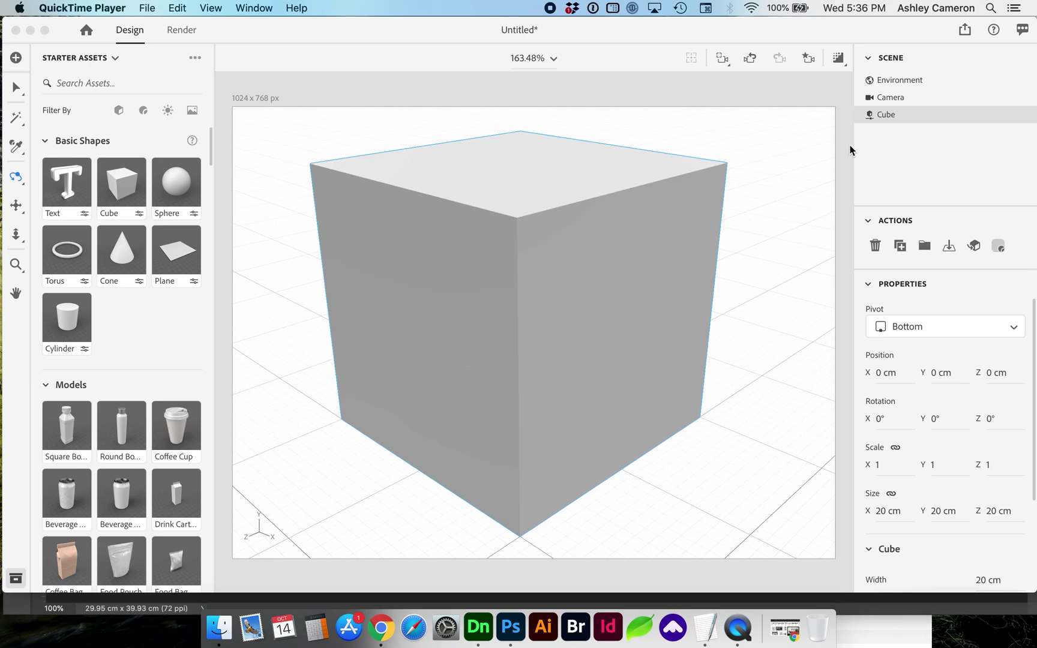
Step: Place cube-wrap.png on the cube as a small decal graphic
{"action": "left_click", "coordinate": [585, 205]}
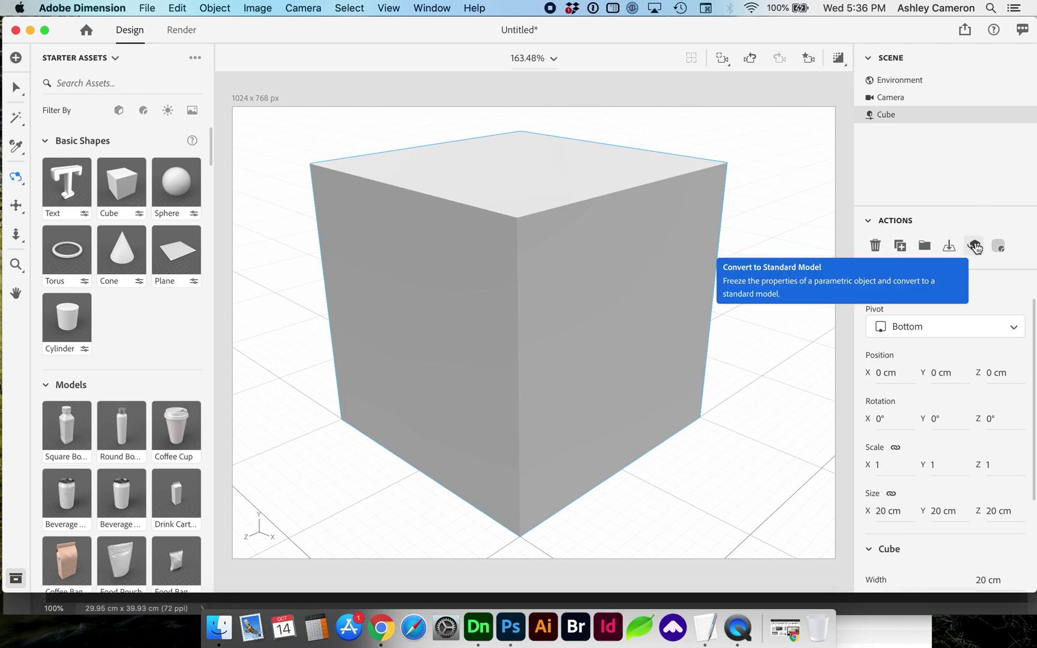
{"action": "mouse_move", "coordinate": [885, 114]}
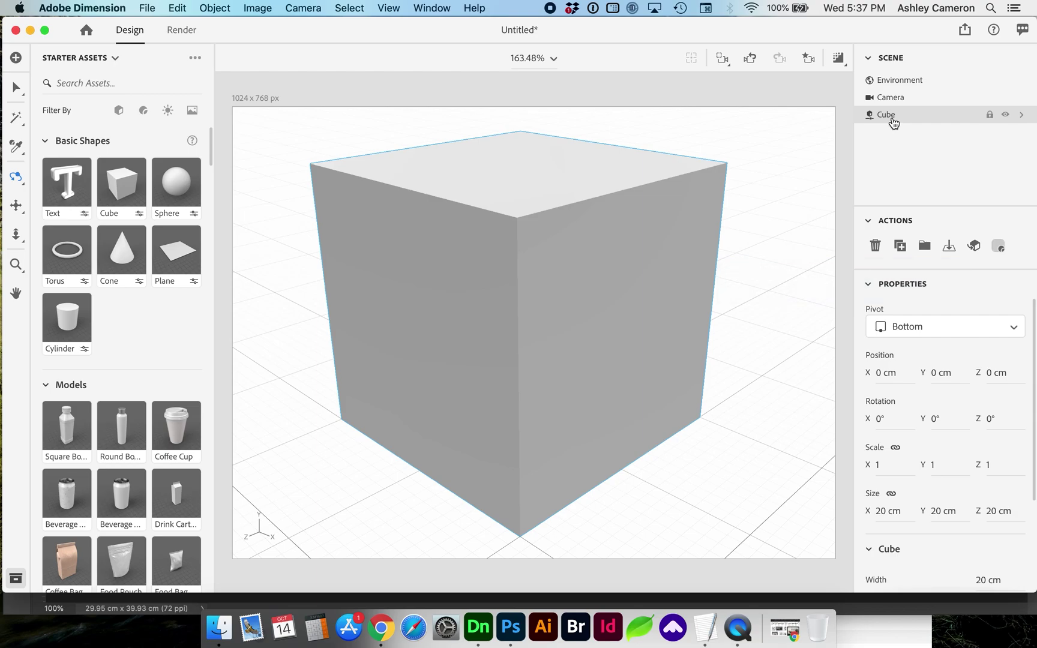
{"action": "left_click", "coordinate": [976, 253]}
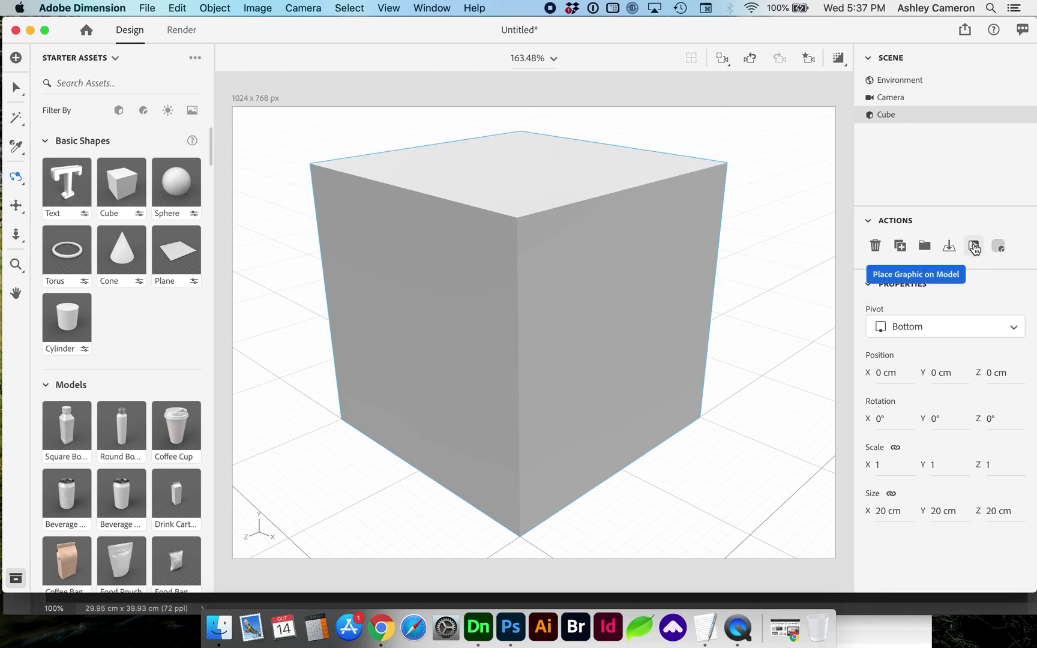
{"action": "left_click", "coordinate": [974, 246]}
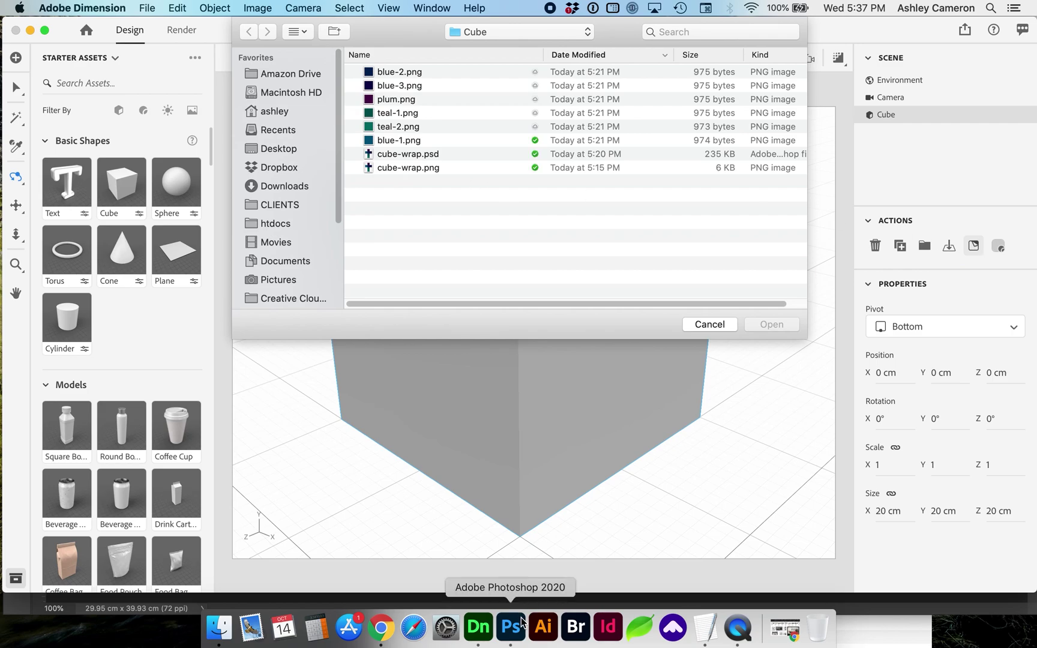
{"action": "left_click", "coordinate": [510, 629]}
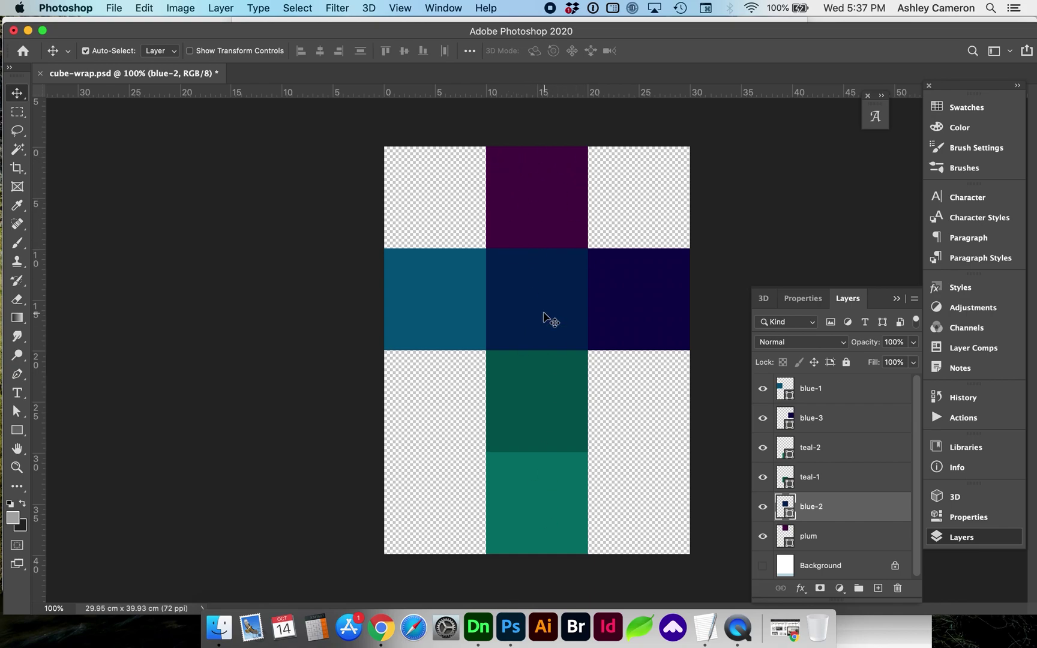
{"action": "left_click", "coordinate": [484, 633]}
{"action": "left_click", "coordinate": [409, 168]}
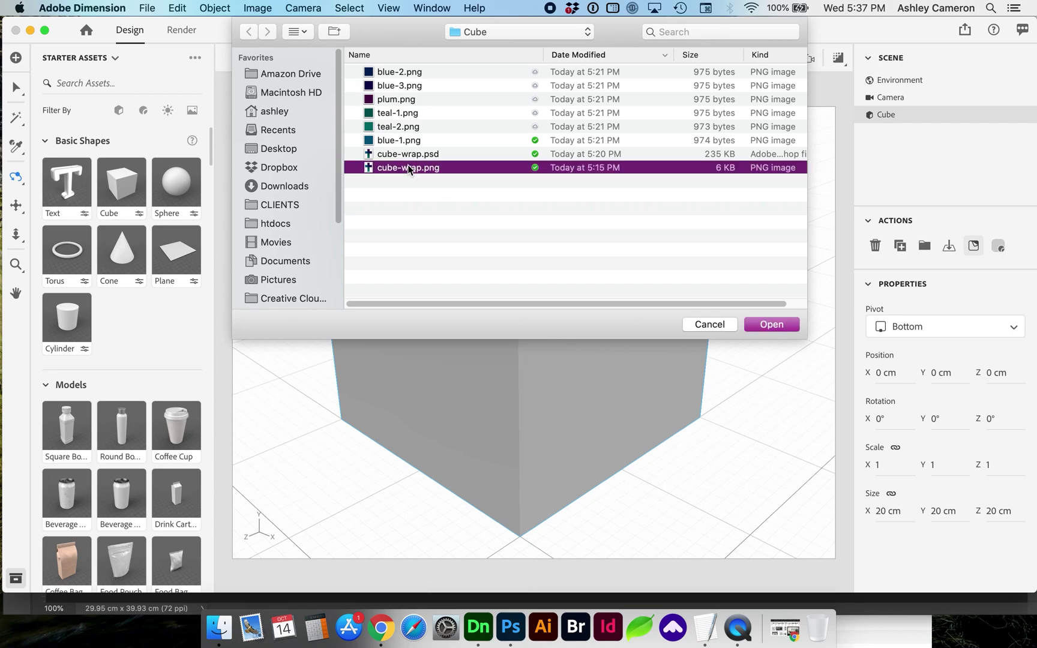
{"action": "left_click", "coordinate": [781, 325]}
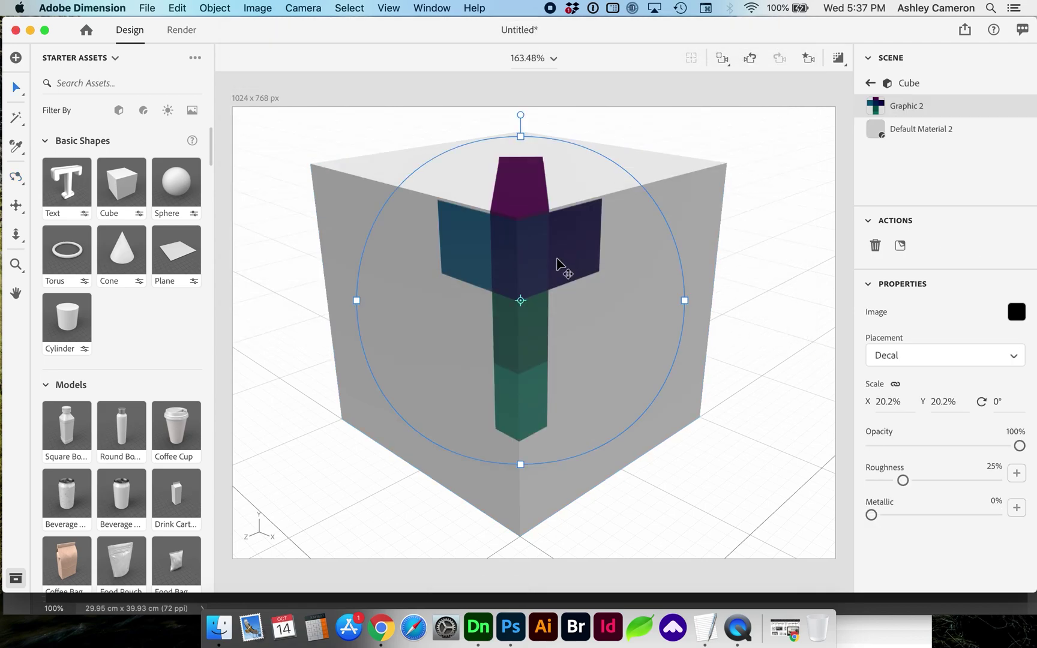
Step: Scale the wrap decal to 100% and size the cube to 10 cm on X, Y and Z
{"action": "left_click", "coordinate": [891, 403]}
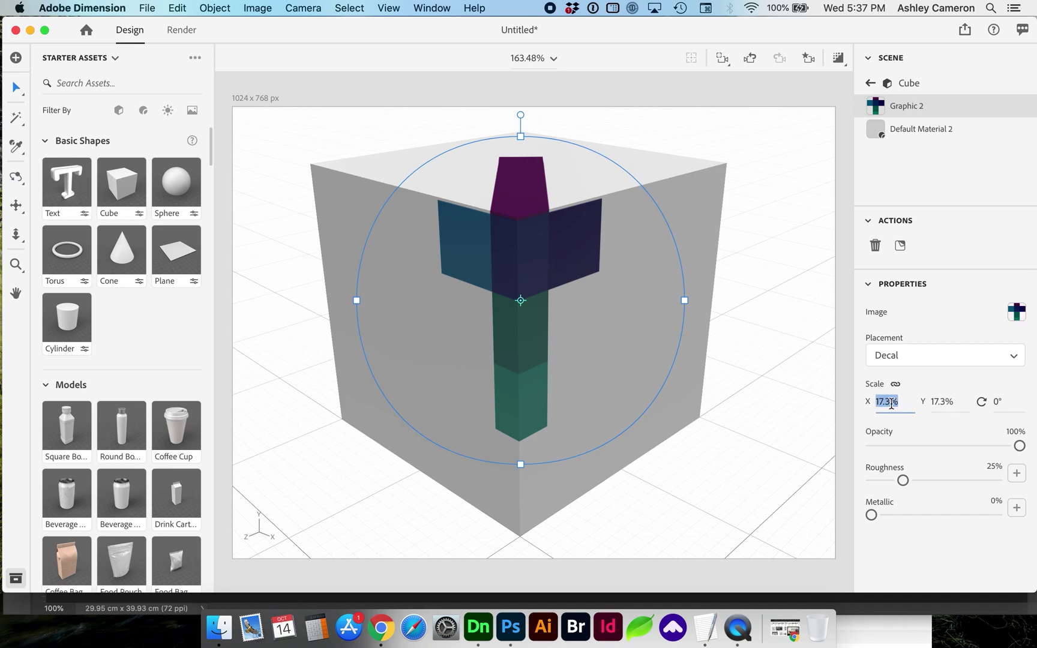
{"action": "type", "text": "100"}
{"action": "key", "text": "Return"}
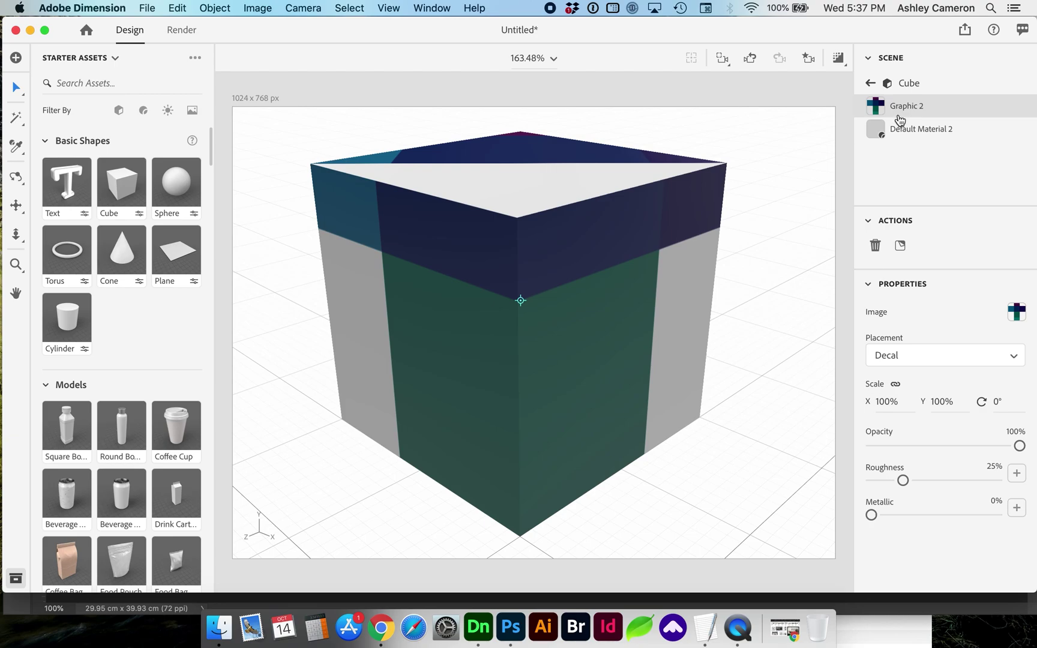
{"action": "left_click", "coordinate": [870, 83]}
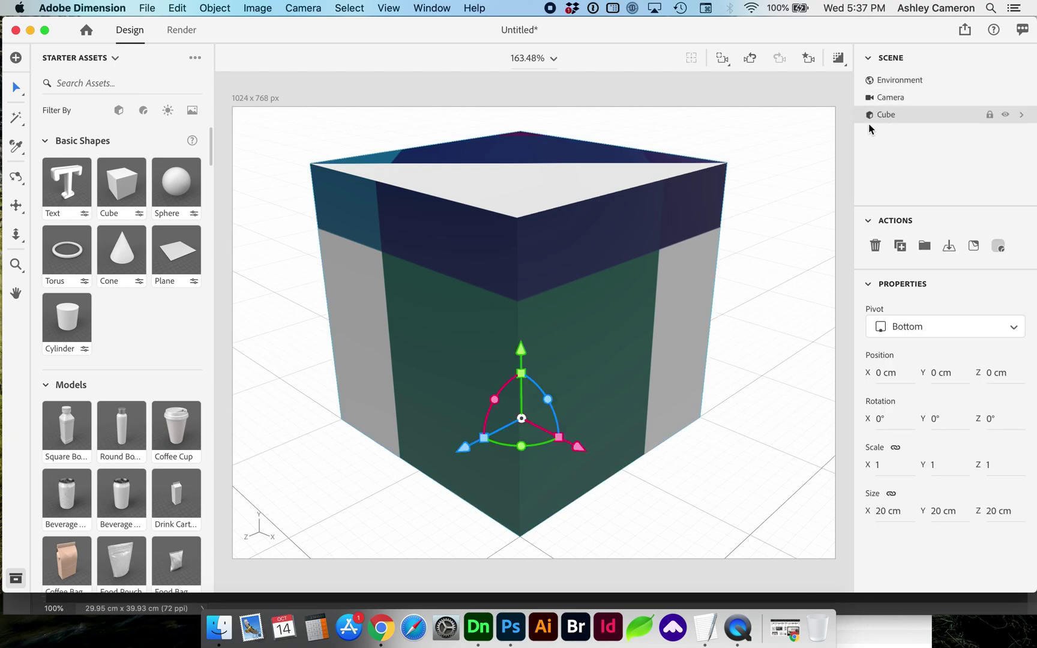
{"action": "left_click", "coordinate": [881, 513]}
{"action": "key", "text": "Tab"}
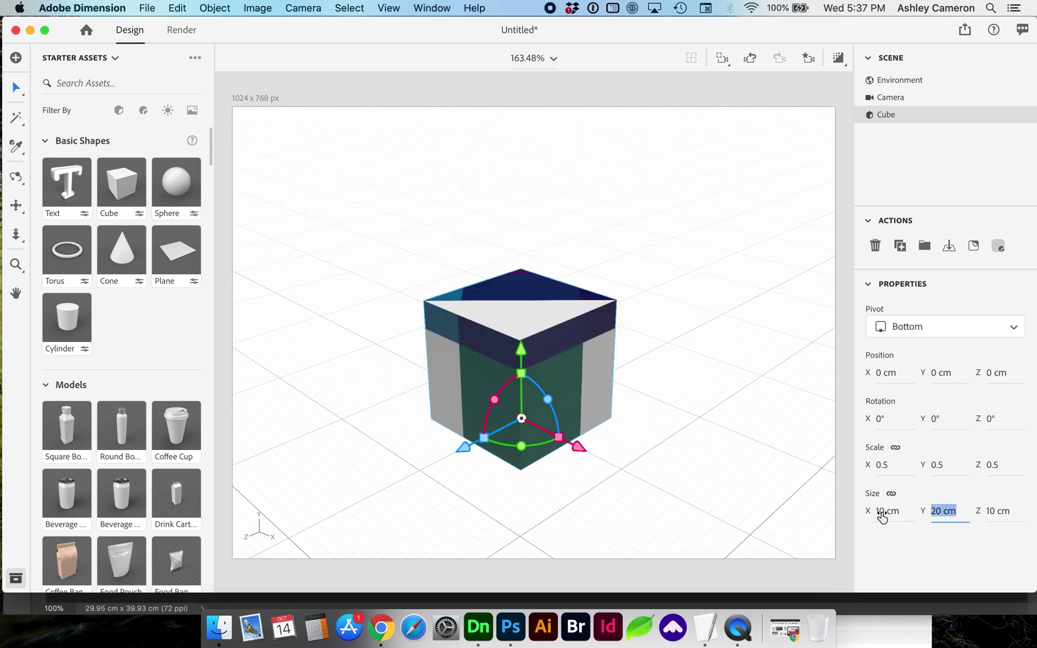
{"action": "type", "text": "10"}
{"action": "key", "text": "Tab"}
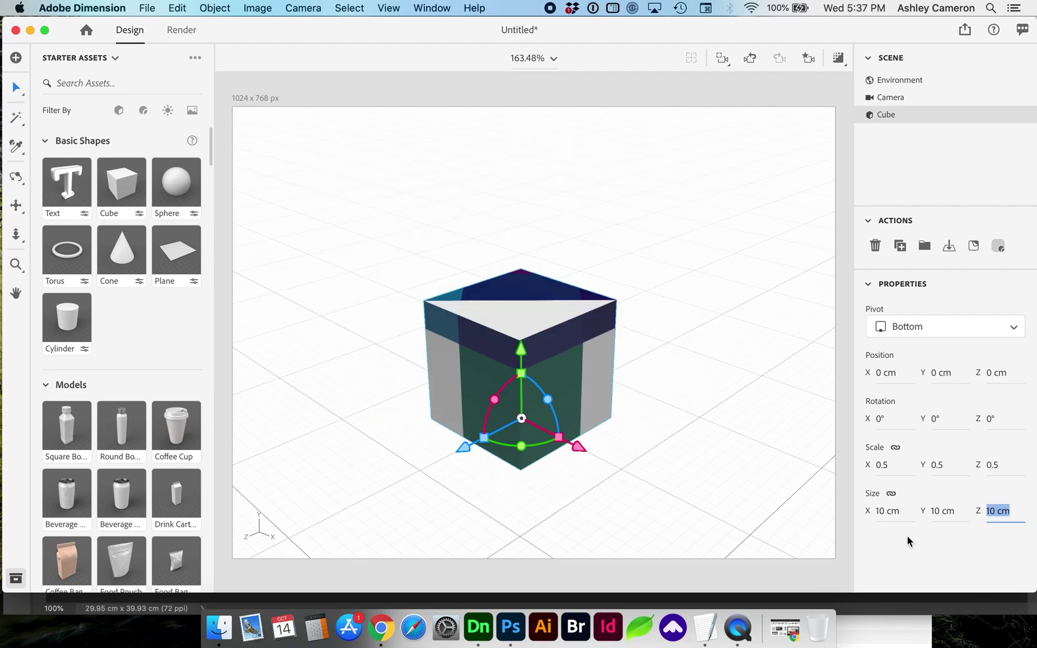
{"action": "key", "text": "Return"}
Step: Select the wrap graphic in the cube's decal list and drag it across the cube's faces
{"action": "double_click", "coordinate": [878, 117]}
{"action": "double_click", "coordinate": [870, 122]}
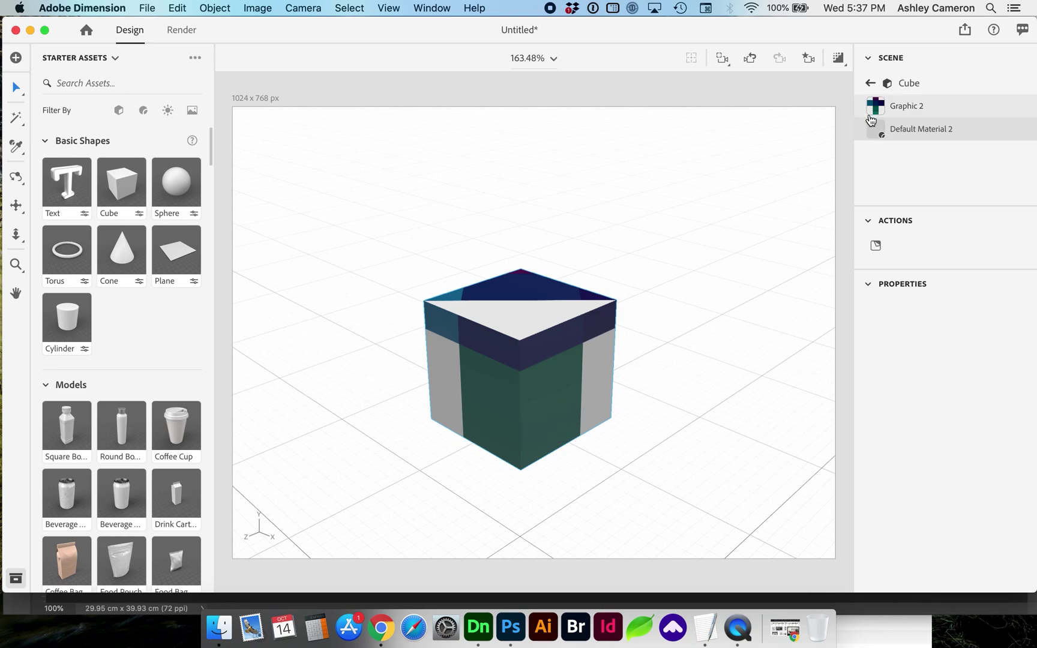
{"action": "left_click", "coordinate": [876, 110]}
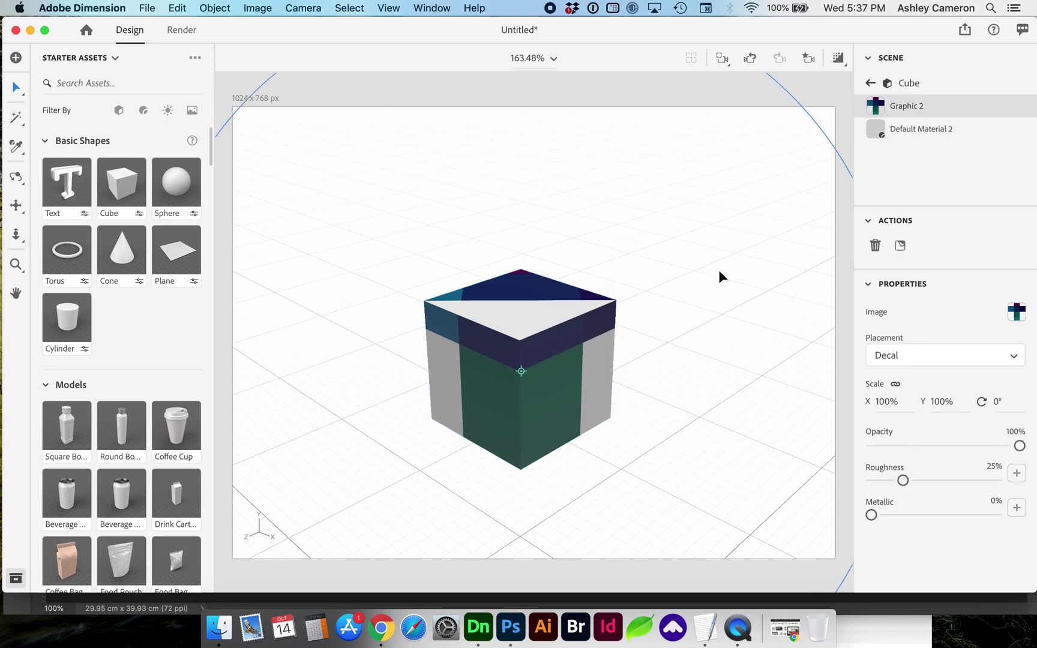
{"action": "mouse_move", "coordinate": [568, 333]}
{"action": "left_mouse_down"}
{"action": "mouse_move", "coordinate": [596, 346]}
{"action": "mouse_move", "coordinate": [608, 323]}
{"action": "left_mouse_up"}
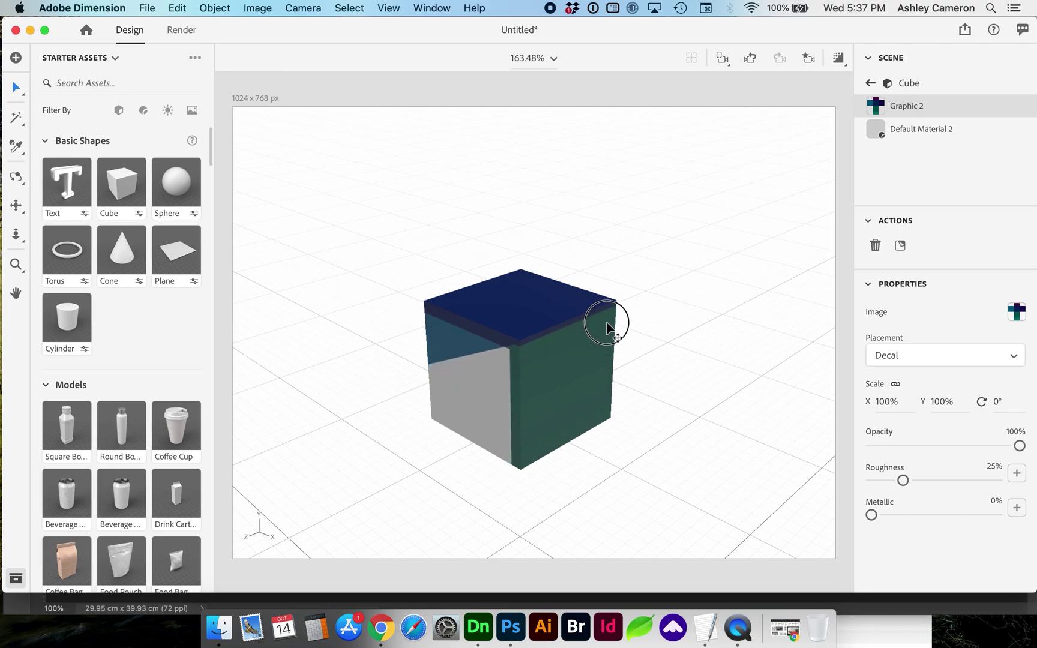
{"action": "left_click", "coordinate": [607, 324]}
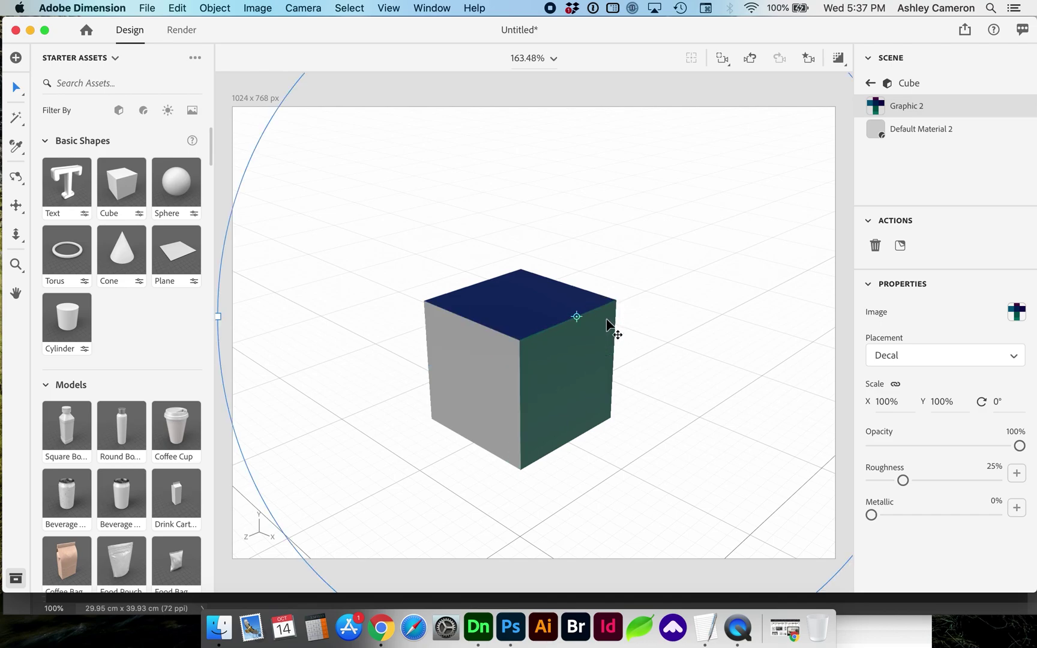
{"action": "mouse_move", "coordinate": [570, 357]}
{"action": "left_mouse_down"}
{"action": "mouse_move", "coordinate": [560, 442]}
{"action": "mouse_move", "coordinate": [493, 394]}
{"action": "mouse_move", "coordinate": [479, 370]}
{"action": "left_mouse_up"}
{"action": "key", "text": "1"}
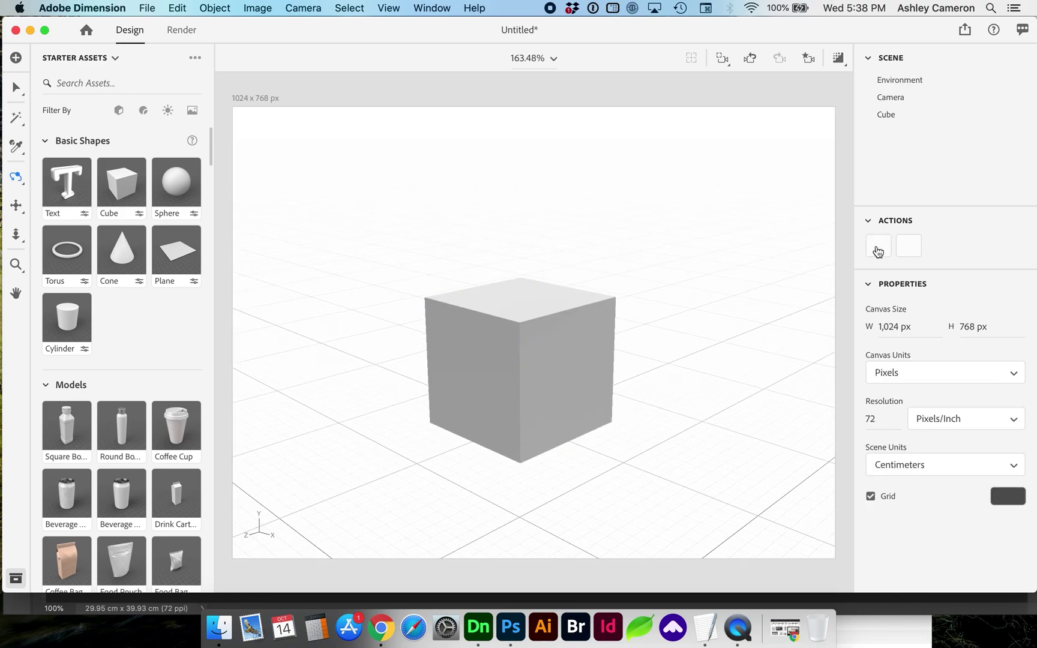
{"action": "key", "text": "Delete"}
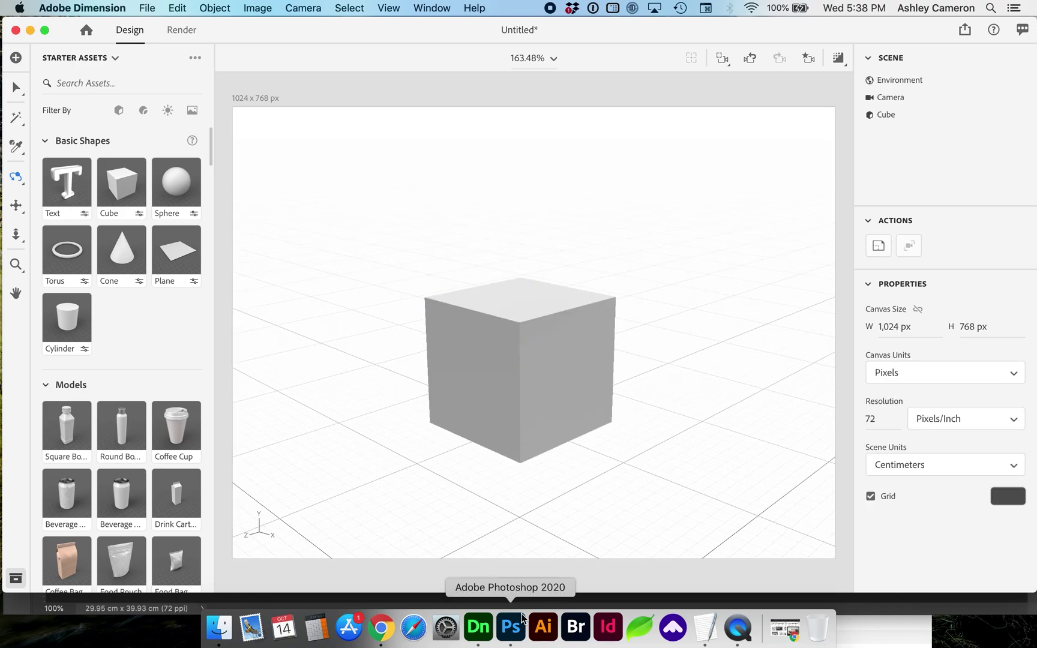
{"action": "left_click", "coordinate": [511, 627]}
{"action": "left_click", "coordinate": [839, 389]}
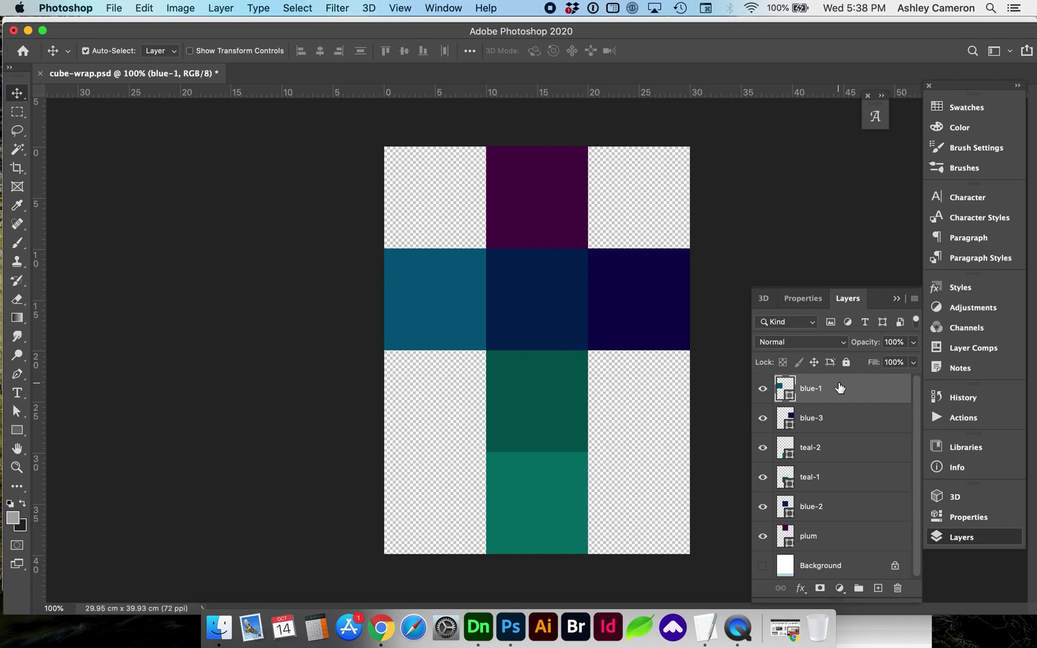
{"action": "left_click", "coordinate": [838, 539], "text": "shift"}
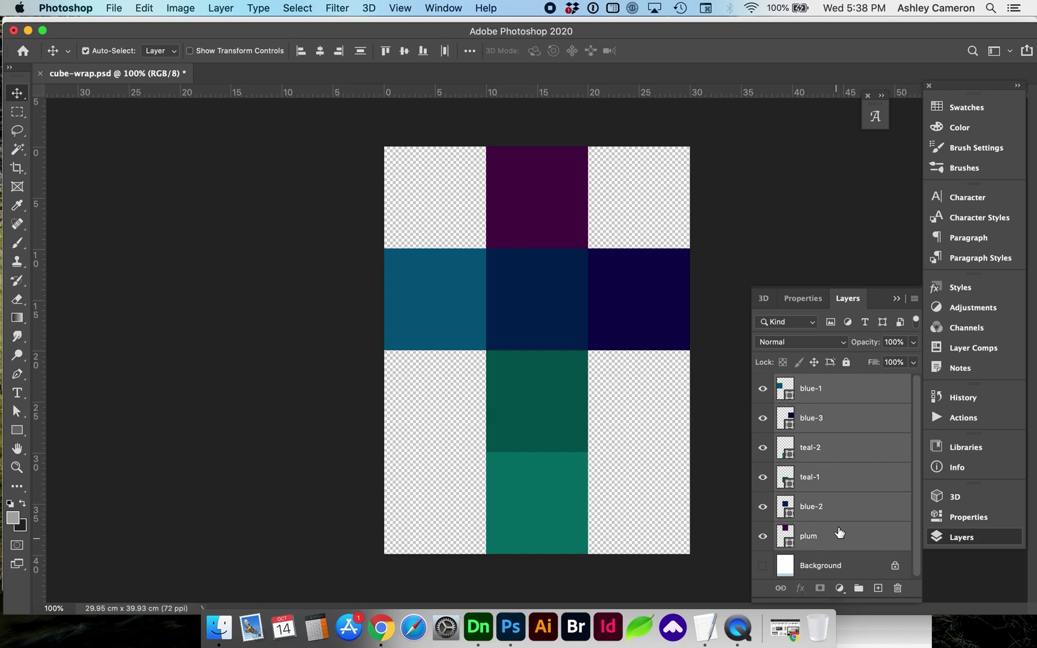
{"action": "left_click", "coordinate": [478, 628]}
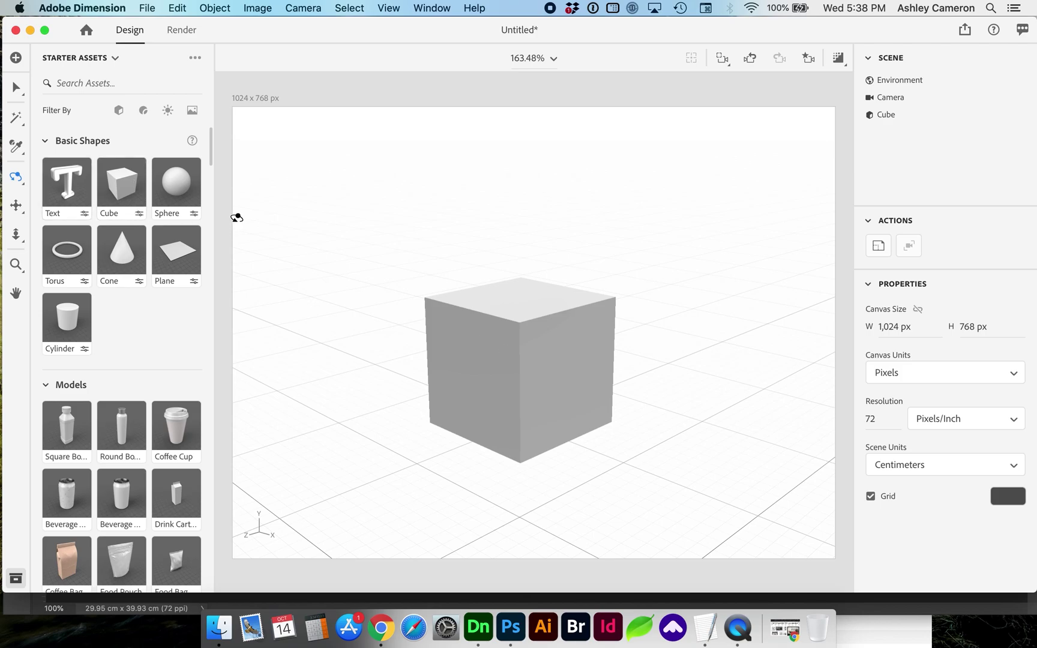
Step: Place blue-1.png on the cube as a decal
{"action": "left_click", "coordinate": [569, 354]}
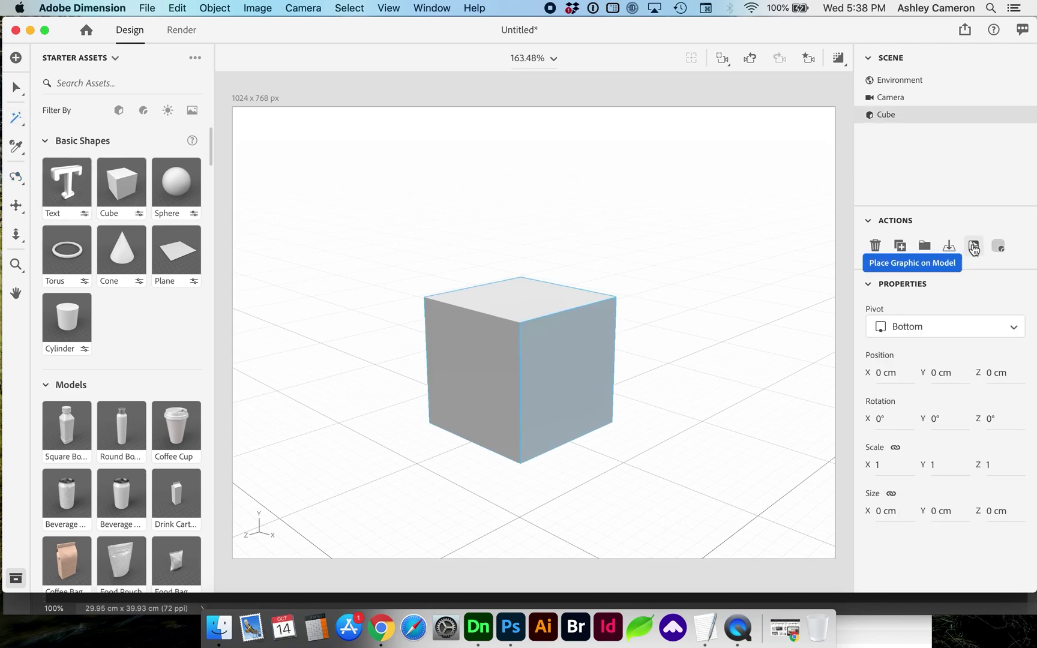
{"action": "left_click", "coordinate": [973, 247]}
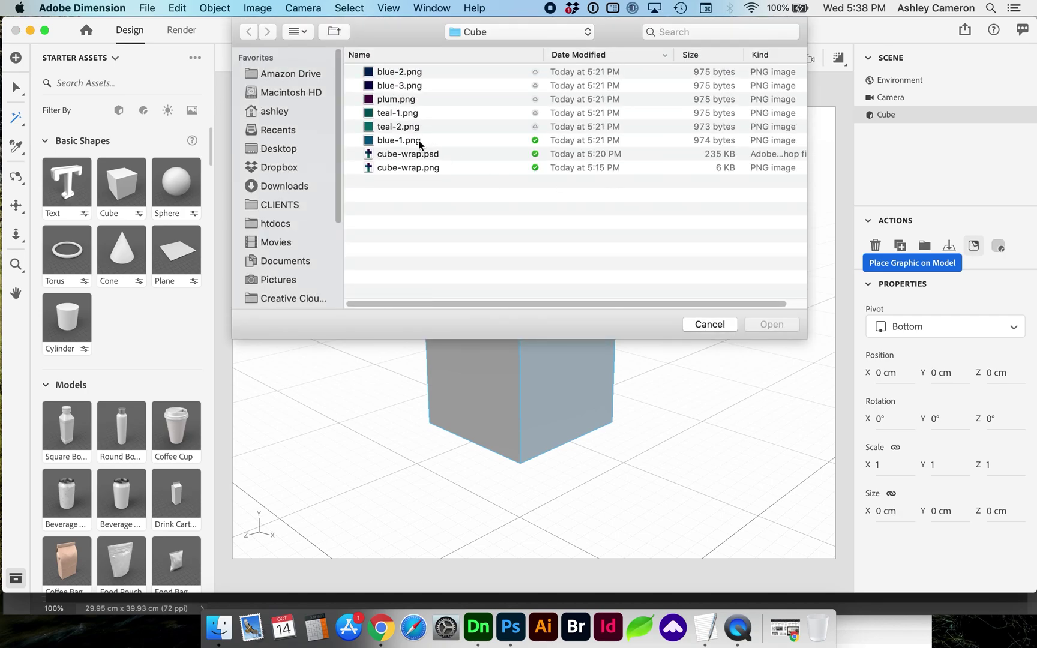
{"action": "left_click", "coordinate": [417, 143]}
{"action": "left_click", "coordinate": [774, 324]}
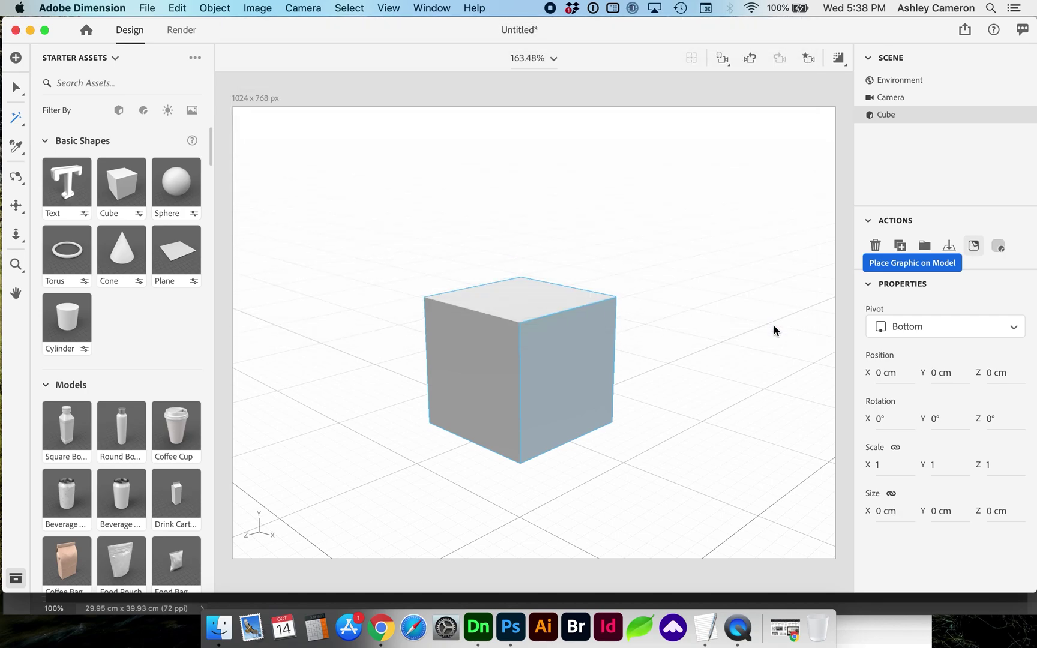
Step: Move the blue decal onto the cube's right face
{"action": "left_click", "coordinate": [521, 361]}
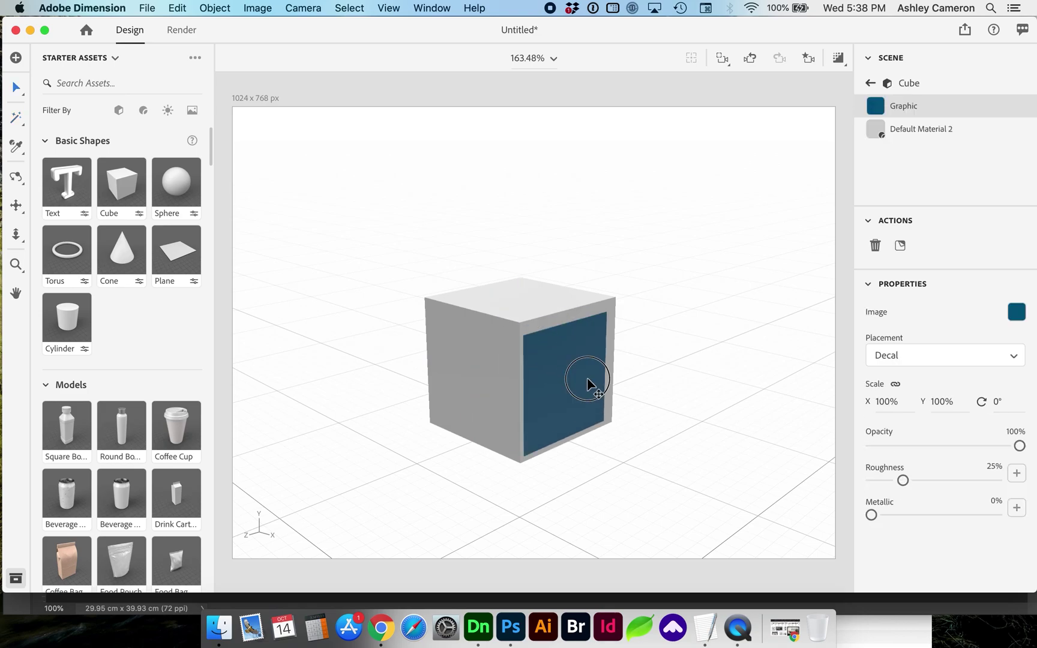
{"action": "left_click_drag", "start_coordinate": [521, 361], "coordinate": [640, 380]}
{"action": "key", "text": "f"}
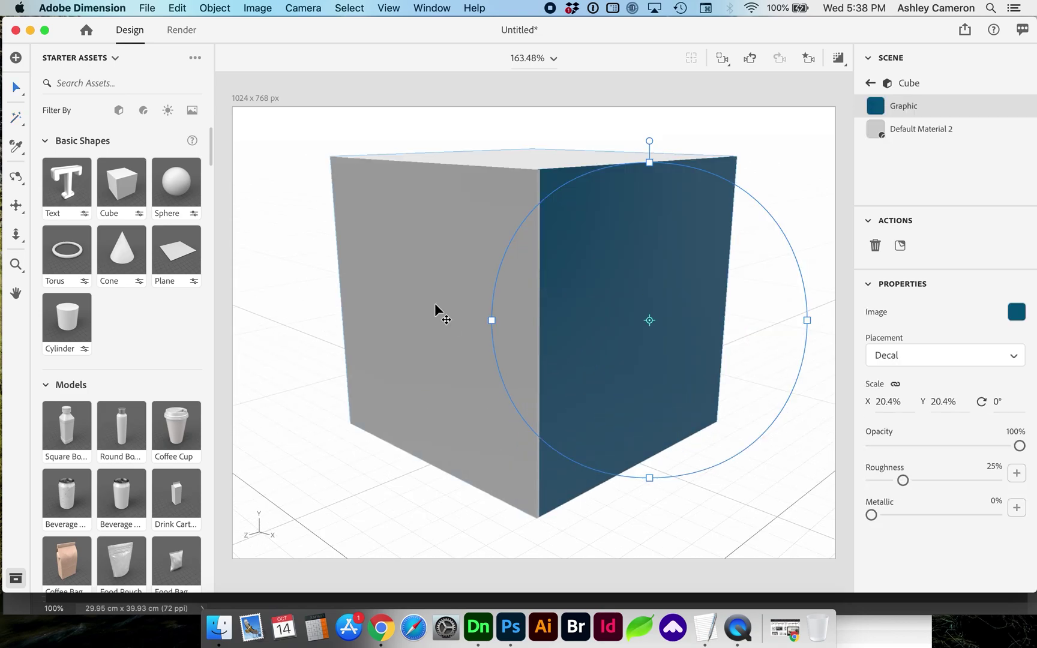
{"action": "left_click_drag", "start_coordinate": [643, 243], "coordinate": [639, 246]}
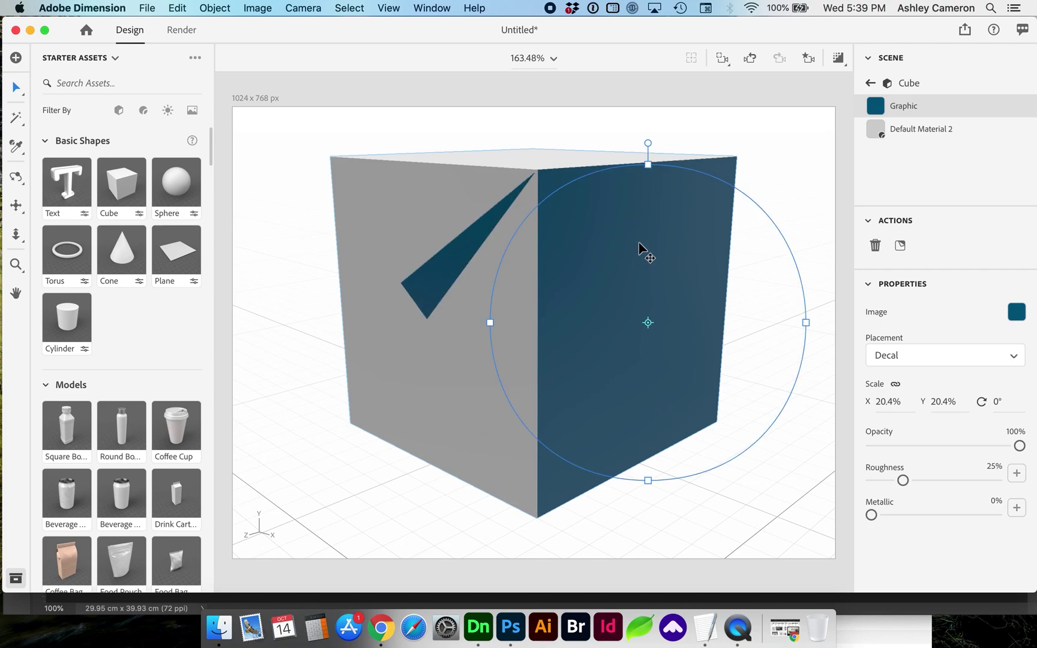
Step: Place the teal-2.png image on the cube as a second decal
{"action": "left_click", "coordinate": [394, 216]}
{"action": "left_click", "coordinate": [974, 247]}
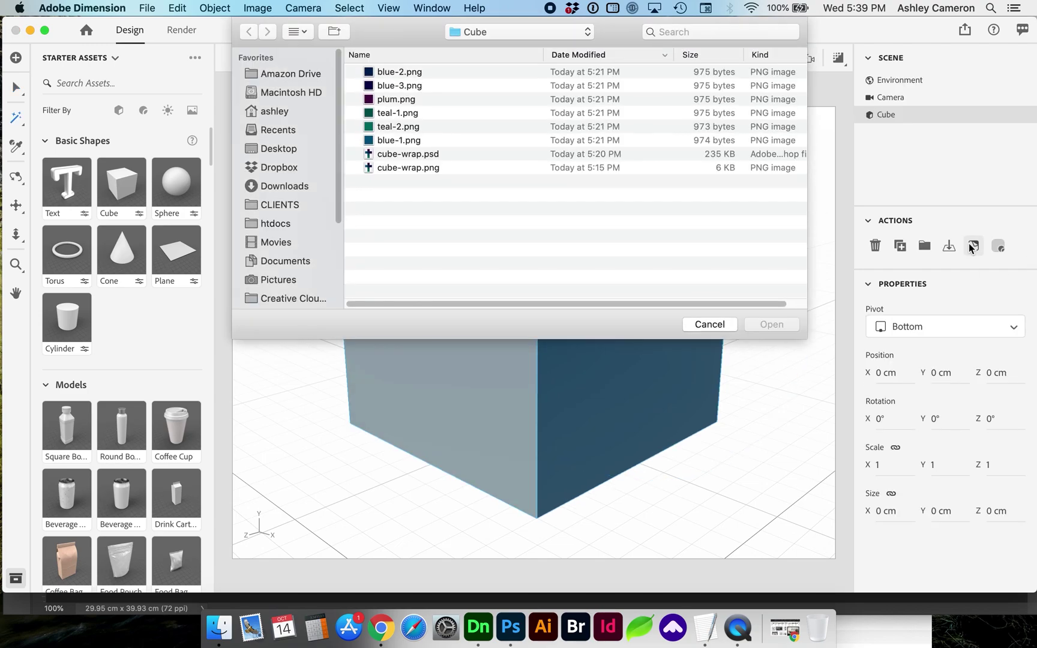
{"action": "left_click", "coordinate": [770, 324]}
Step: Move and enlarge the teal decal to cover the cube's left face
{"action": "left_click_drag", "start_coordinate": [535, 294], "coordinate": [405, 271]}
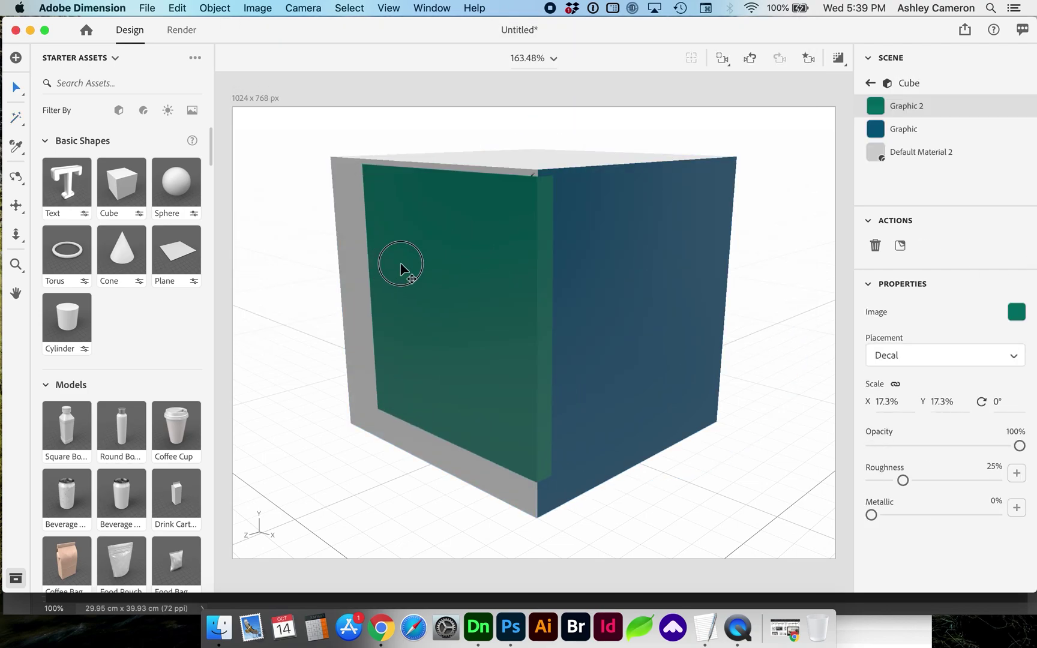
{"action": "left_click_drag", "start_coordinate": [419, 442], "coordinate": [429, 453]}
{"action": "left_click_drag", "start_coordinate": [450, 406], "coordinate": [448, 409]}
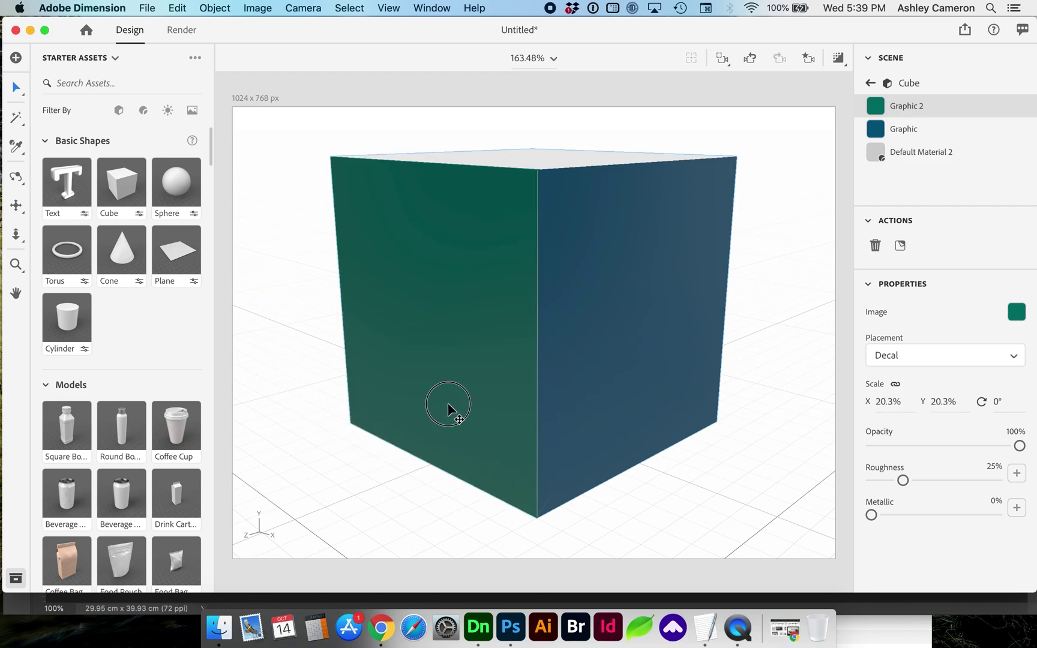
{"action": "key", "text": "1"}
{"action": "left_click_drag", "start_coordinate": [552, 202], "coordinate": [562, 297]}
Step: Place the plum graphic on the cube, then move and rotate it onto the top face
{"action": "key", "text": "w"}
{"action": "left_click", "coordinate": [562, 297]}
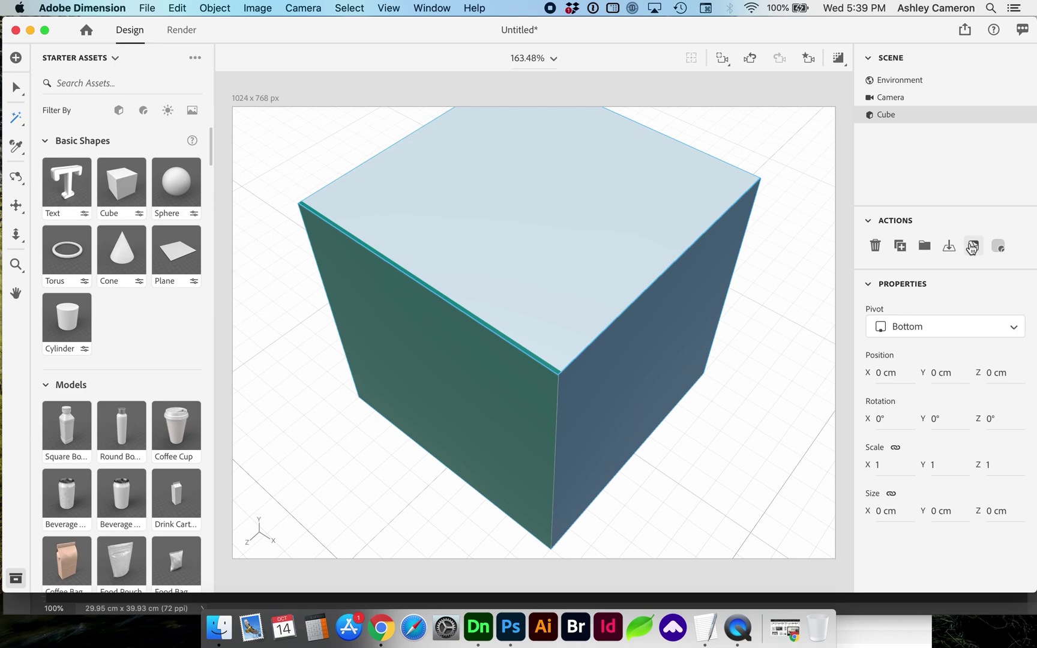
{"action": "left_click", "coordinate": [973, 245]}
{"action": "left_click", "coordinate": [787, 327]}
{"action": "left_click_drag", "start_coordinate": [584, 271], "coordinate": [645, 217]}
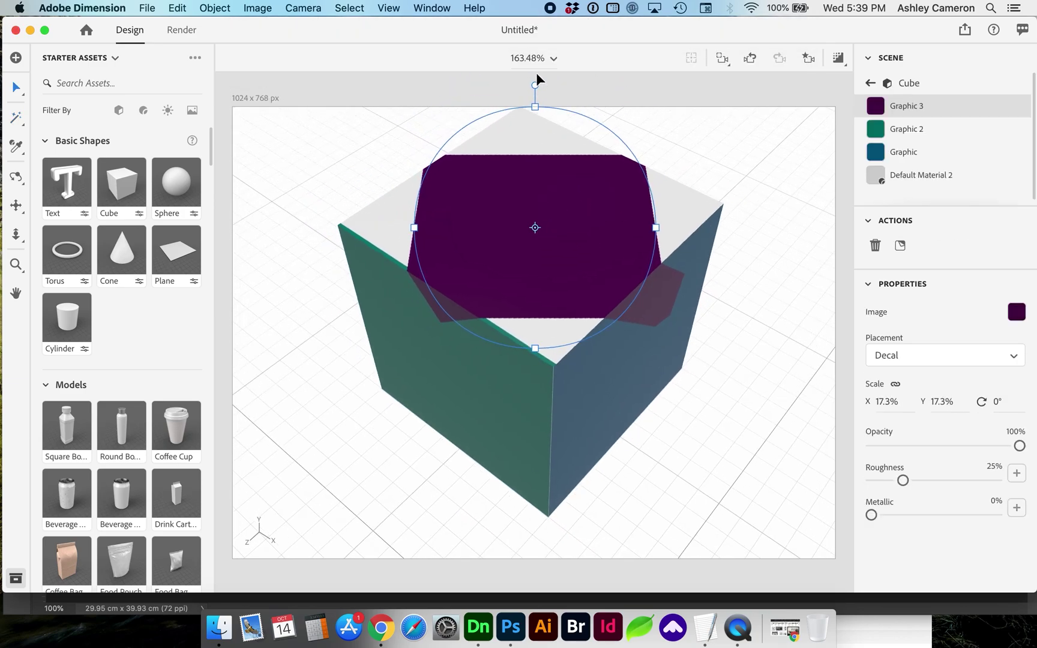
{"action": "left_click_drag", "start_coordinate": [536, 74], "coordinate": [620, 144]}
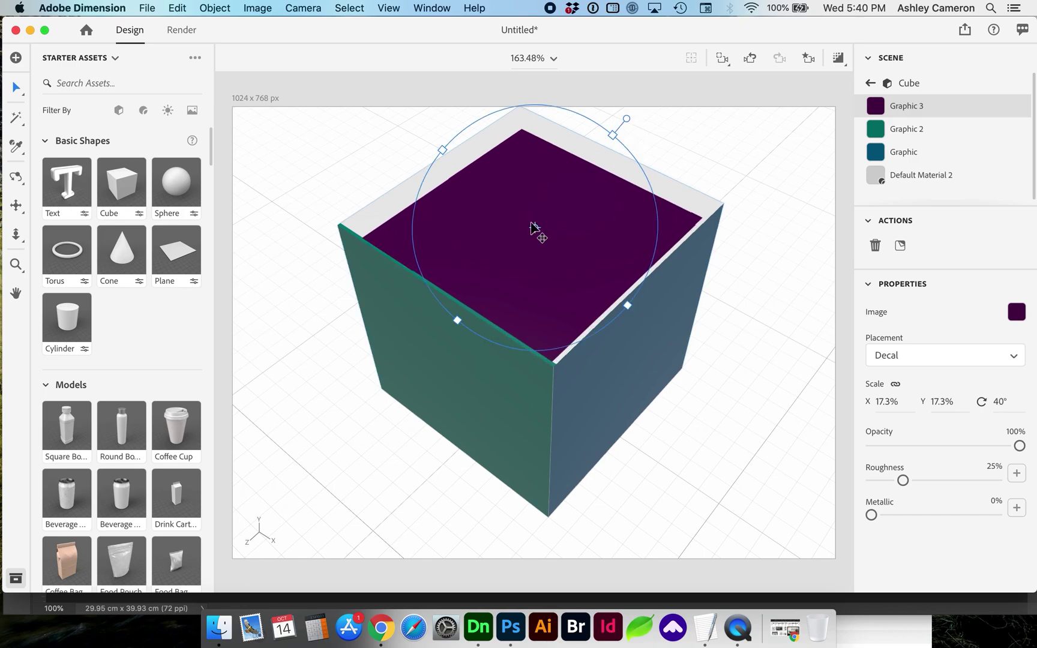
{"action": "key", "text": "1"}
{"action": "mouse_move", "coordinate": [689, 394]}
{"action": "left_mouse_down"}
{"action": "mouse_move", "coordinate": [570, 341]}
{"action": "mouse_move", "coordinate": [577, 325]}
{"action": "left_mouse_up"}
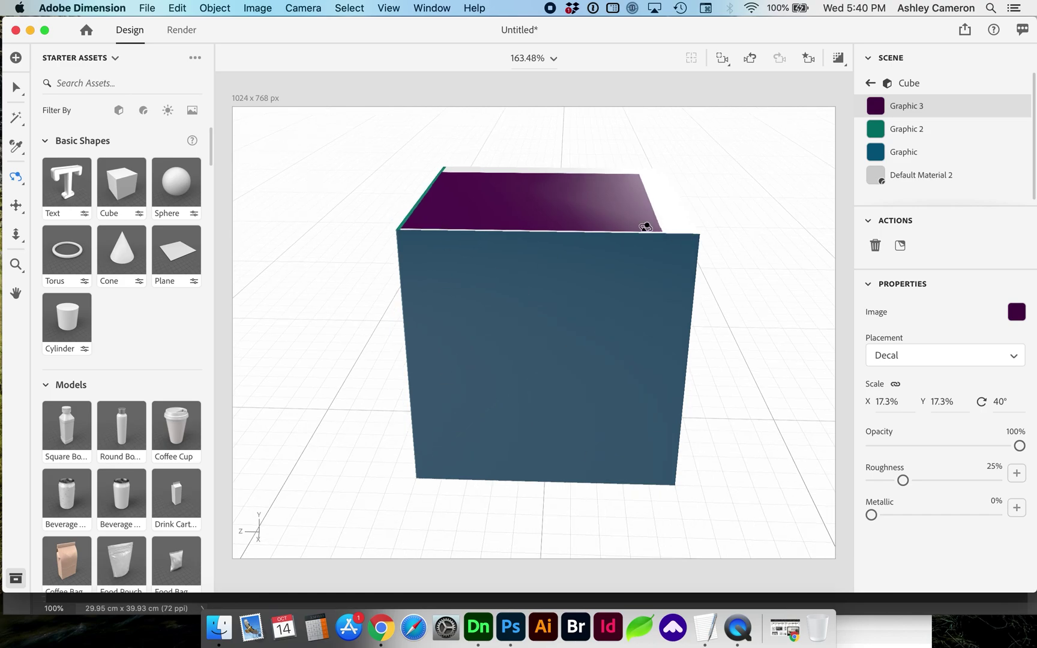
Step: Delete that plum decal, place it again and resize it to cover the top face
{"action": "key", "text": "Delete"}
{"action": "left_click", "coordinate": [570, 201]}
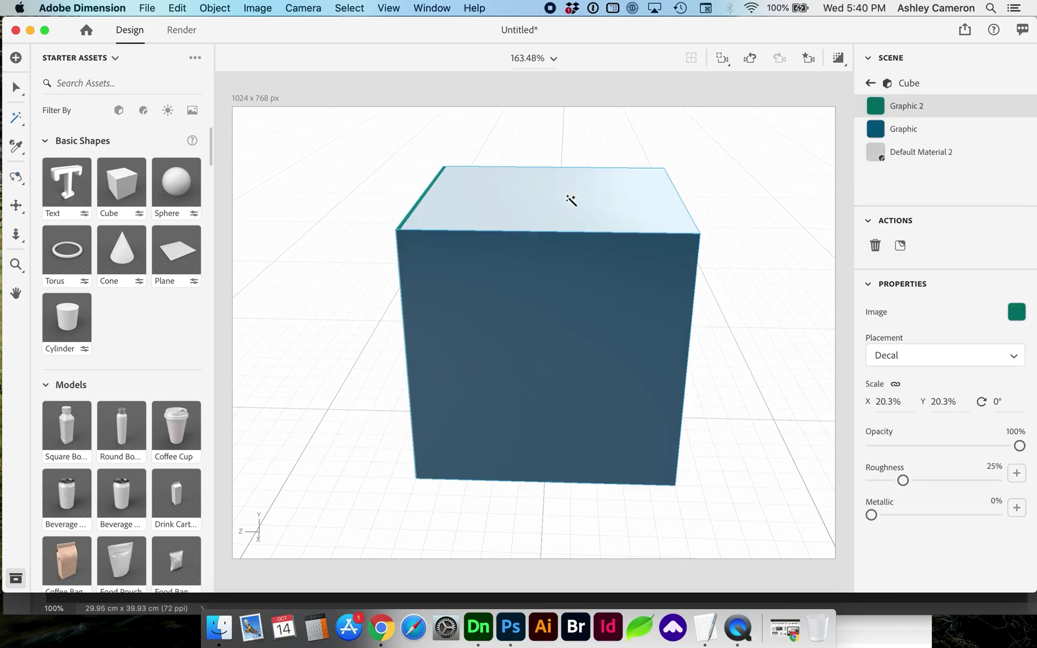
{"action": "left_click", "coordinate": [975, 246]}
{"action": "left_click", "coordinate": [770, 324]}
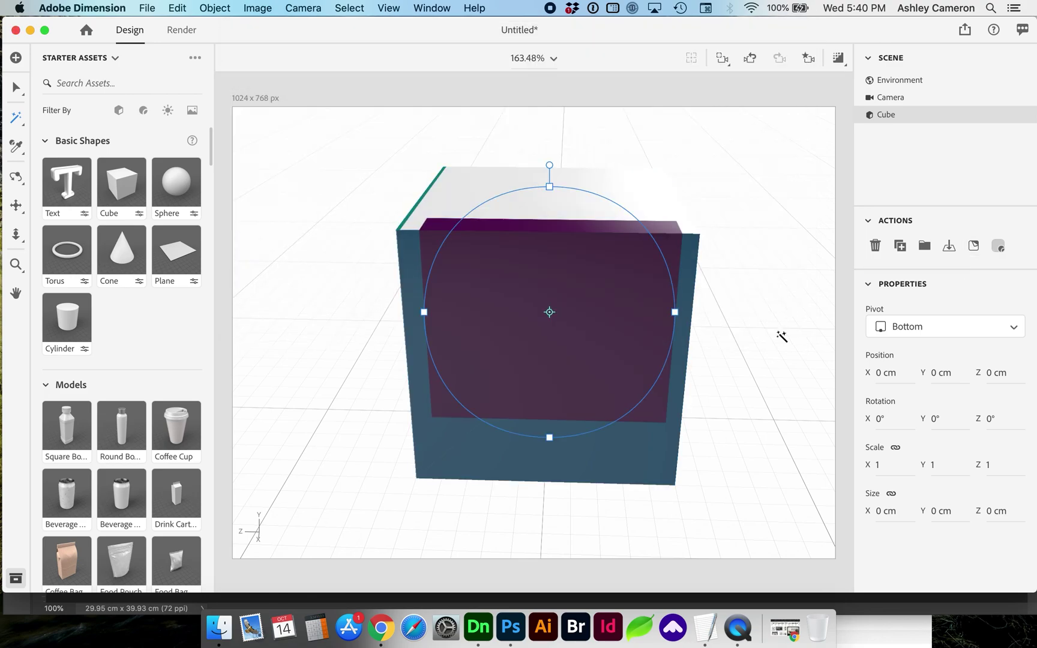
{"action": "left_click_drag", "start_coordinate": [575, 347], "coordinate": [567, 233]}
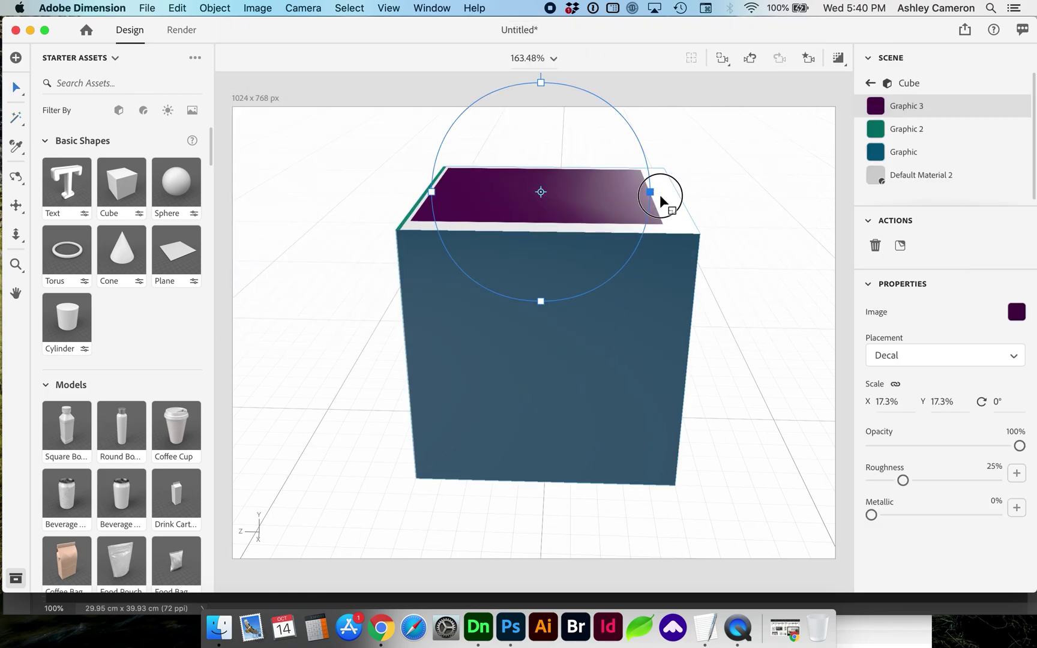
{"action": "left_click_drag", "start_coordinate": [674, 212], "coordinate": [638, 208]}
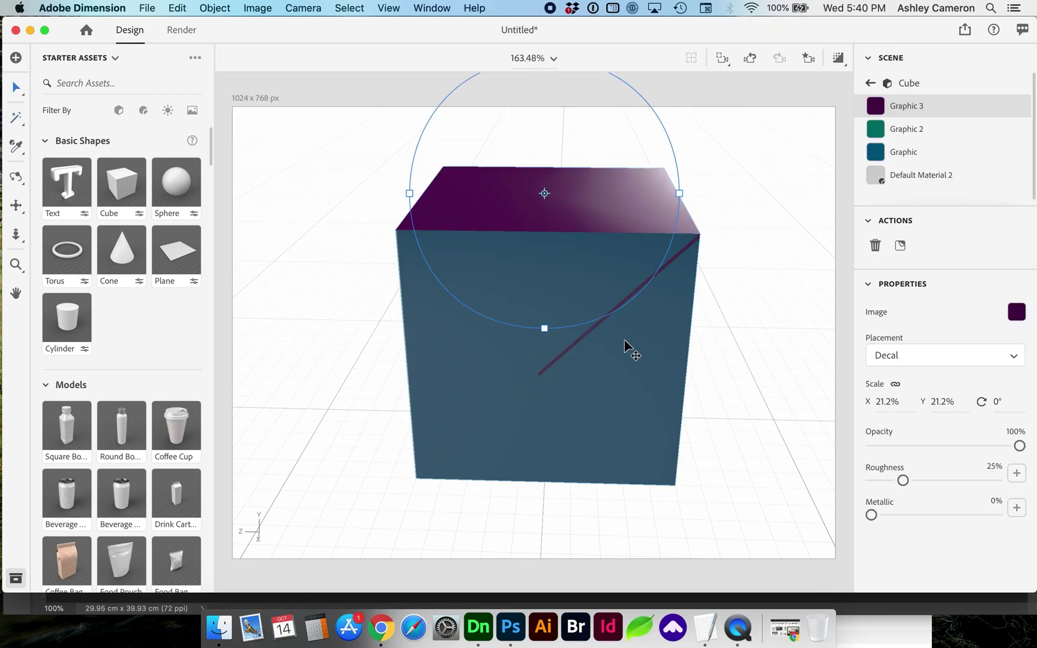
{"action": "key", "text": "1"}
{"action": "left_click_drag", "start_coordinate": [585, 342], "coordinate": [590, 348]}
Step: Check the blue decal on the right face, then place a fourth graphic on the cube
{"action": "double_click", "coordinate": [885, 114]}
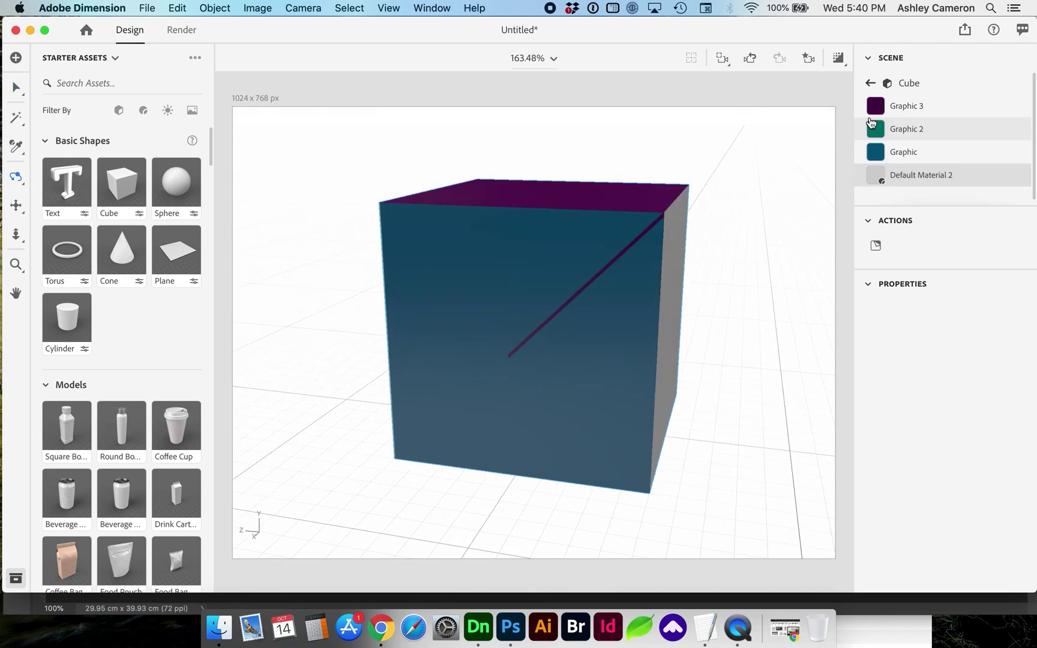
{"action": "left_click_drag", "start_coordinate": [676, 330], "coordinate": [624, 335]}
{"action": "key", "text": "v"}
{"action": "left_click", "coordinate": [595, 296]}
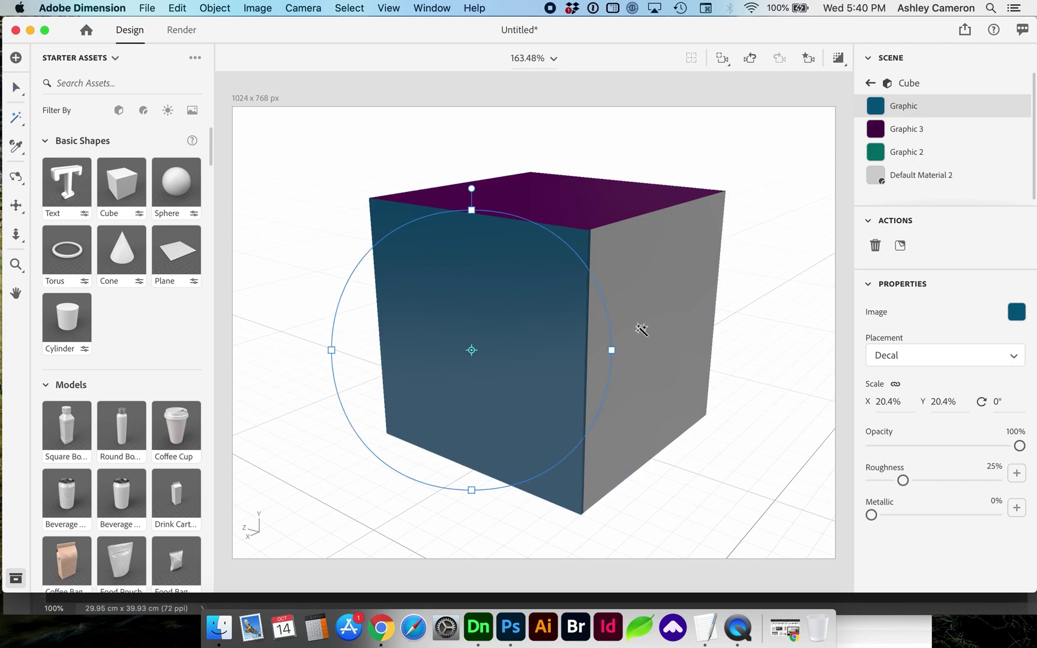
{"action": "key", "text": "w"}
{"action": "left_click", "coordinate": [973, 246]}
{"action": "left_click", "coordinate": [771, 324]}
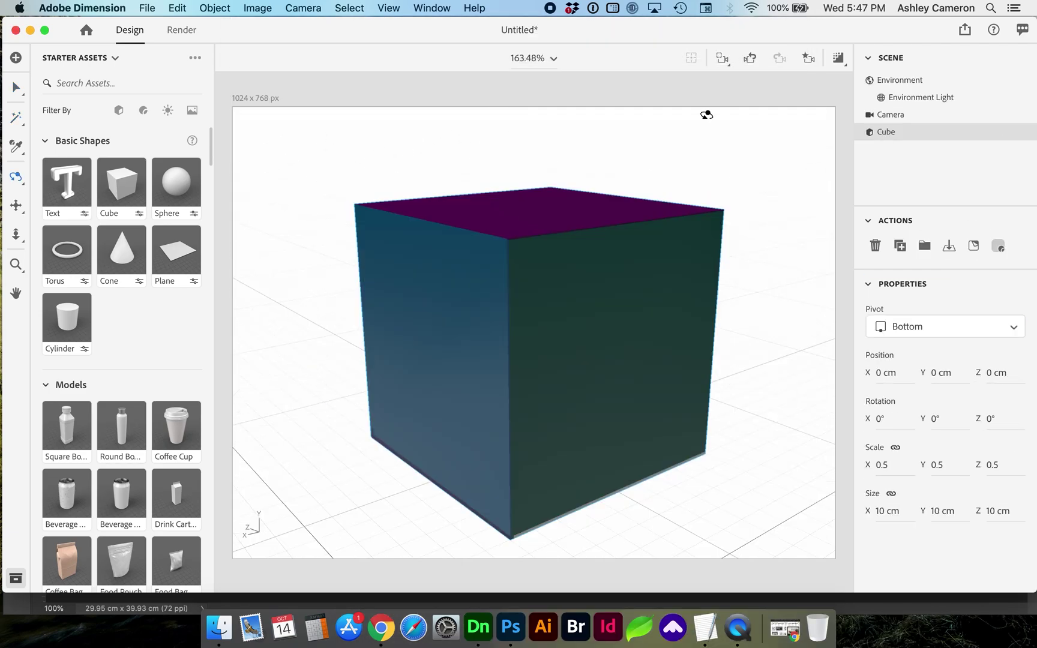
{"action": "left_click", "coordinate": [207, 9]}
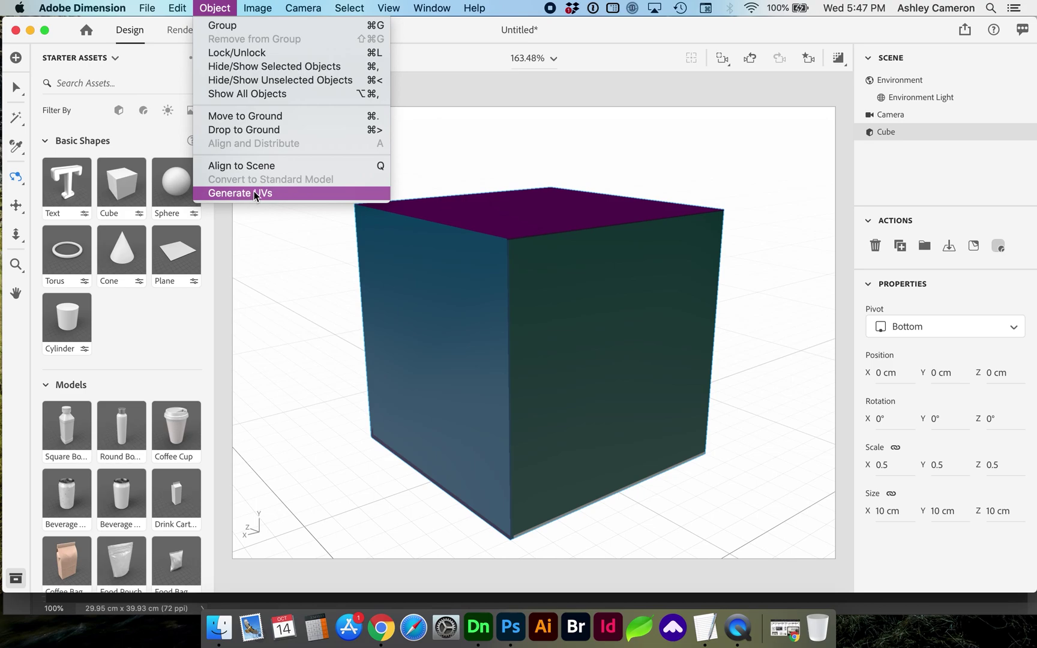
{"action": "left_click", "coordinate": [284, 288]}
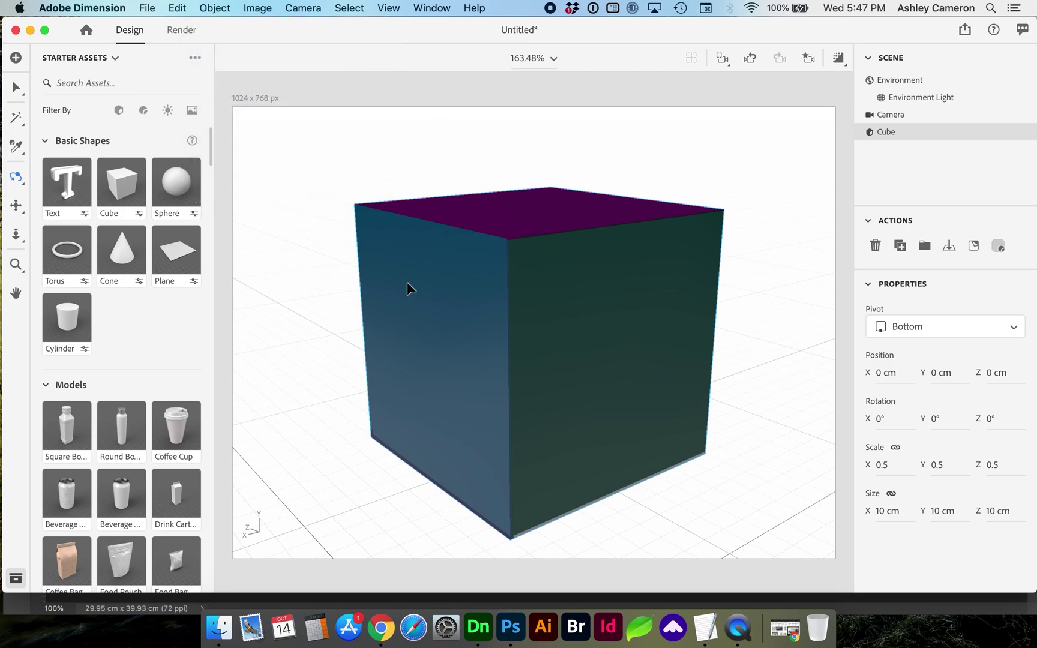
{"action": "key", "text": "v"}
{"action": "left_click", "coordinate": [346, 266]}
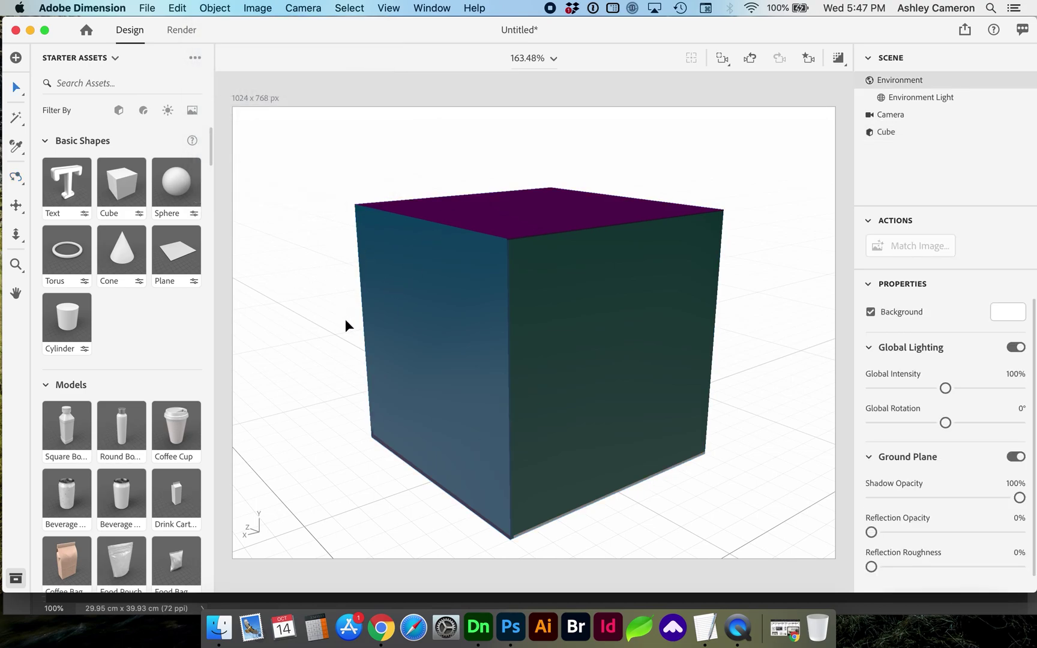